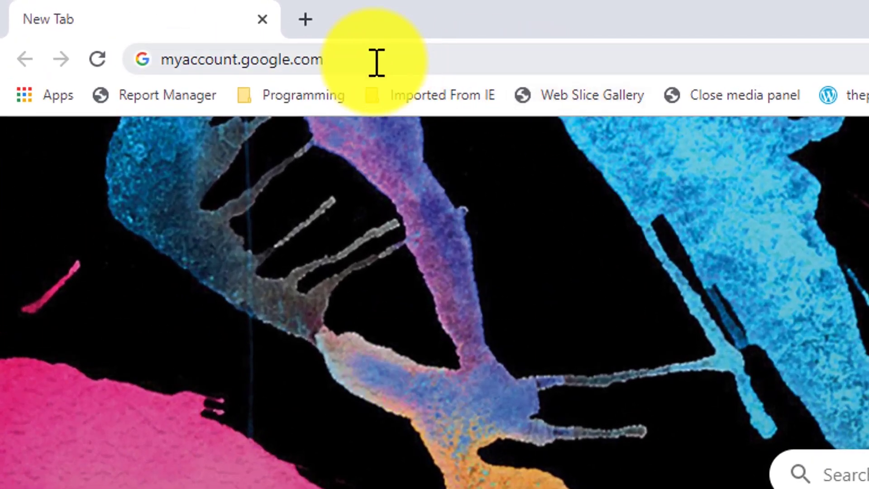
Step: Select the myaccount.google.com address entered in the new tab's address bar
{"action": "left_click", "coordinate": [376, 62]}
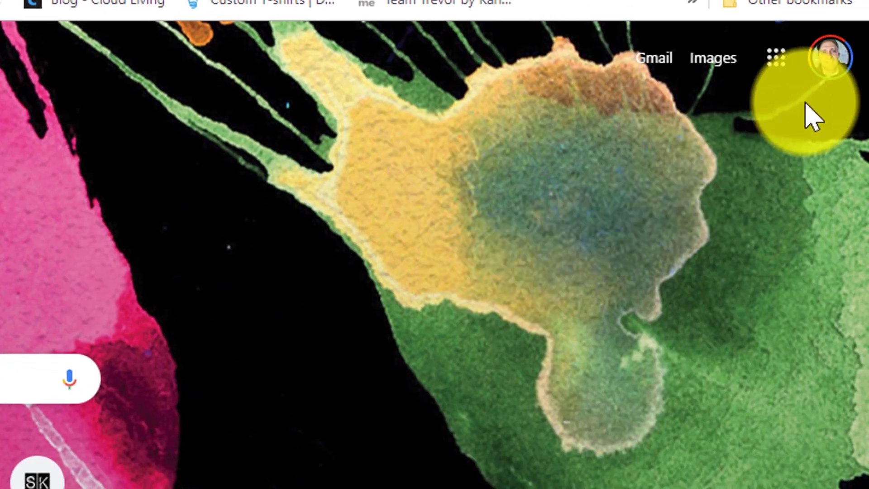
Step: Open Manage your Google Account from the profile avatar, then go to Data & personalization
{"action": "left_click", "coordinate": [831, 59]}
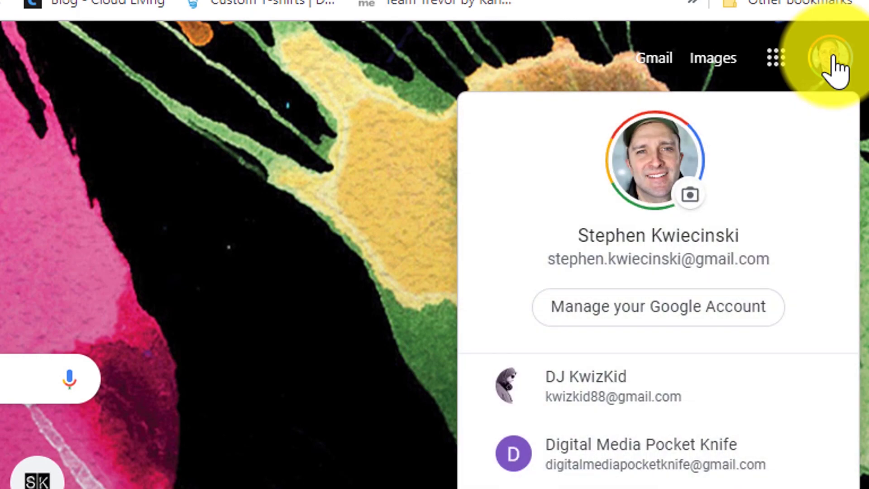
{"action": "left_click", "coordinate": [709, 308]}
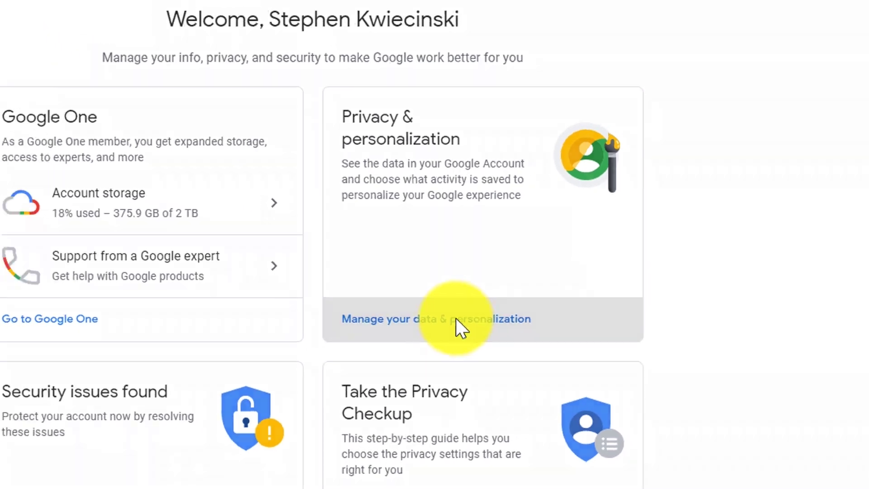
{"action": "left_click", "coordinate": [441, 323]}
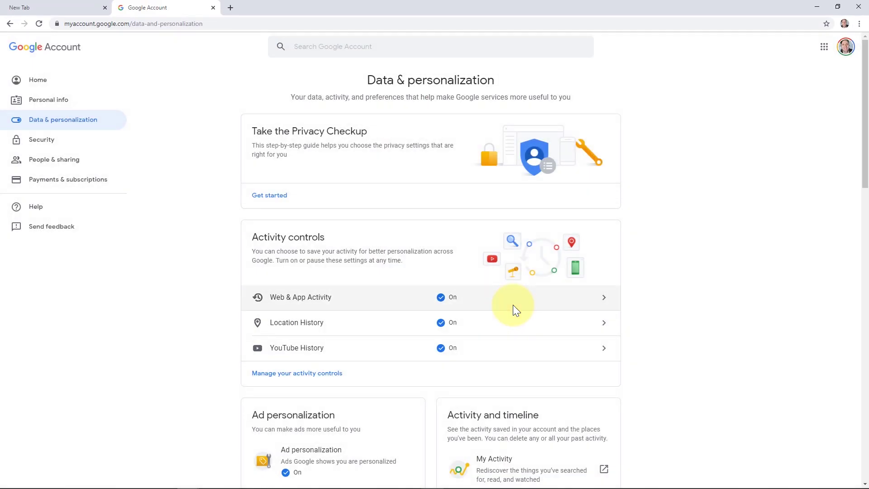
Step: Open the Dashboard from Data & personalization and scroll down to the Drive summary with 400+ files
{"action": "scroll", "coordinate": [513, 307], "scroll_direction": "down", "scroll_amount": 6}
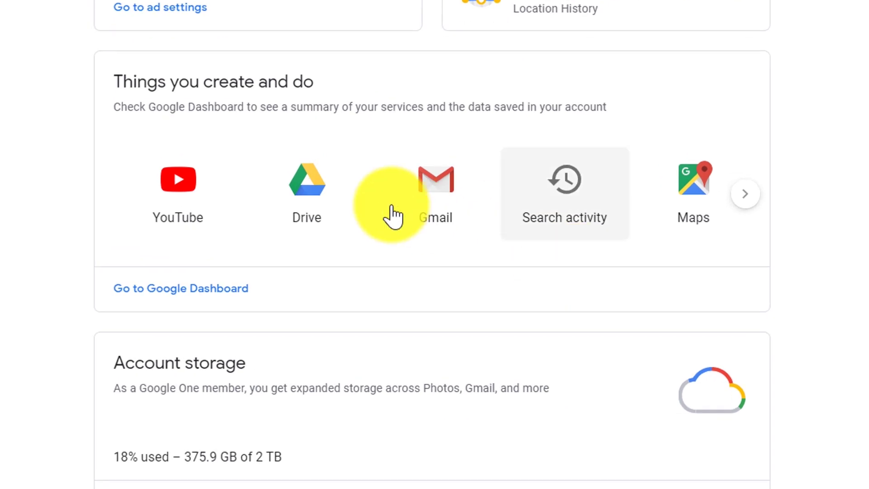
{"action": "left_click", "coordinate": [312, 186]}
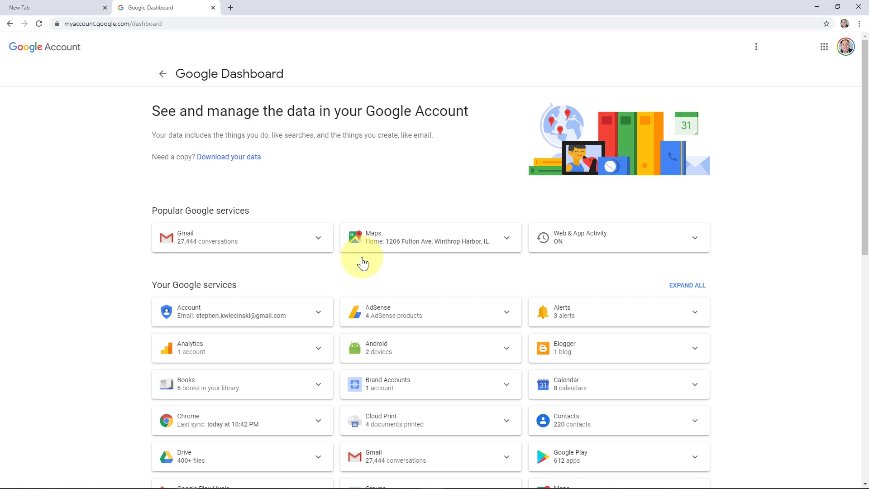
{"action": "scroll", "coordinate": [362, 263], "scroll_direction": "down", "scroll_amount": 2}
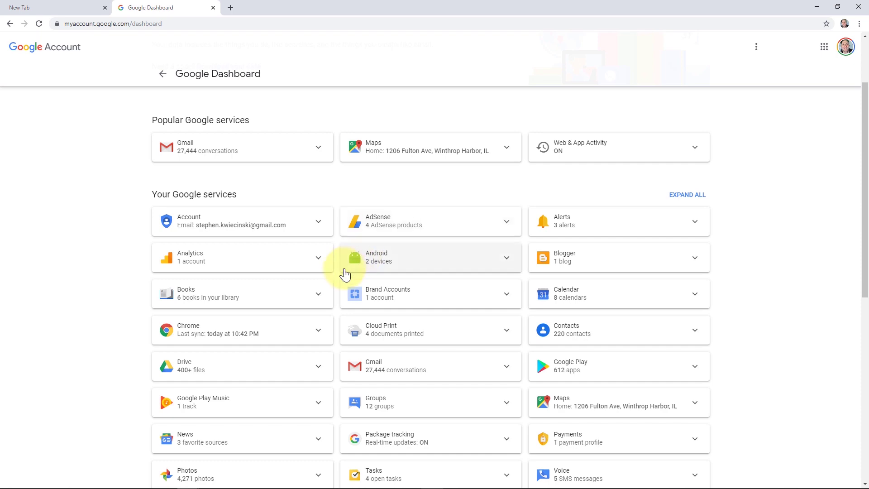
{"action": "scroll", "coordinate": [343, 276], "scroll_direction": "down", "scroll_amount": 1}
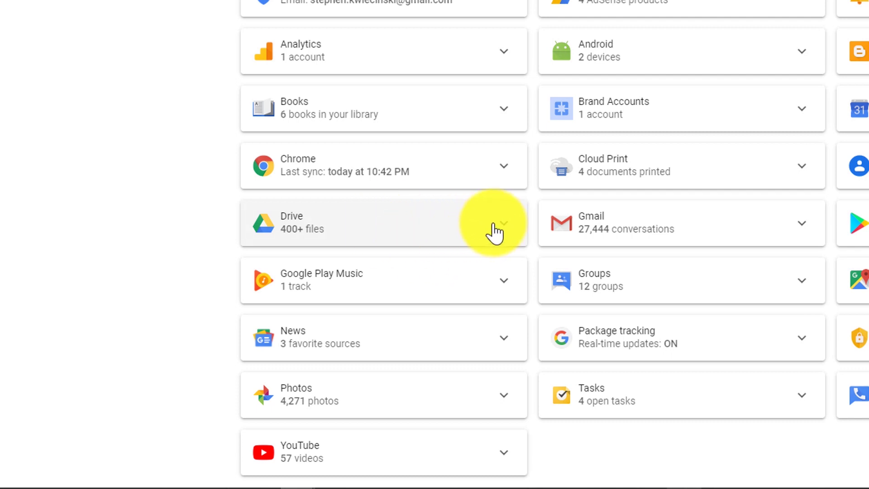
Step: Choose Download data for Drive, check the November 27, 2019 archive, and return to Download your data
{"action": "left_click", "coordinate": [504, 223]}
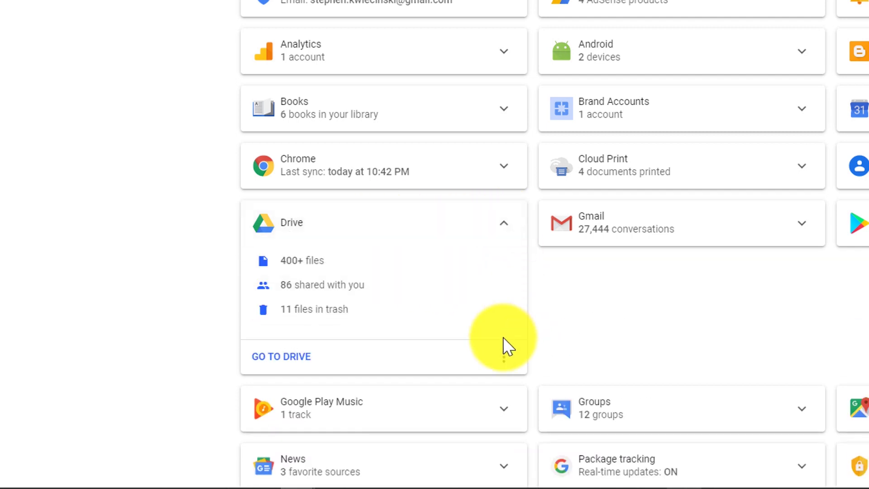
{"action": "left_click", "coordinate": [507, 355]}
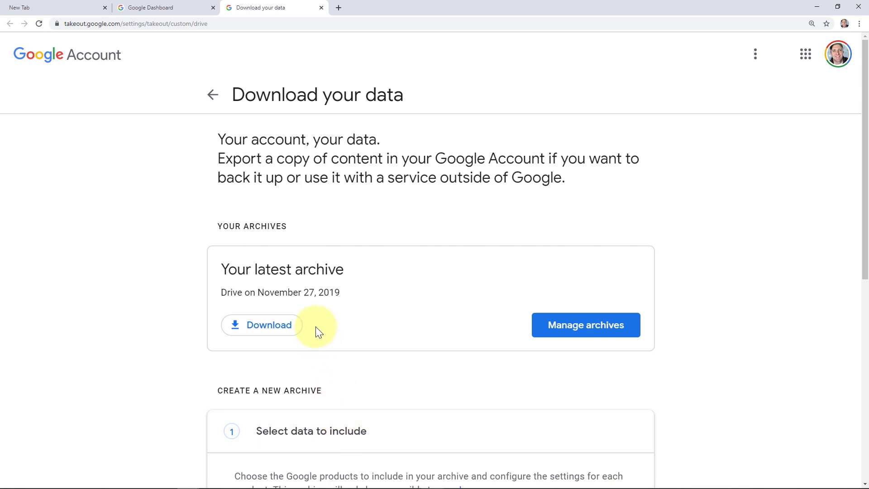
{"action": "left_click", "coordinate": [269, 328]}
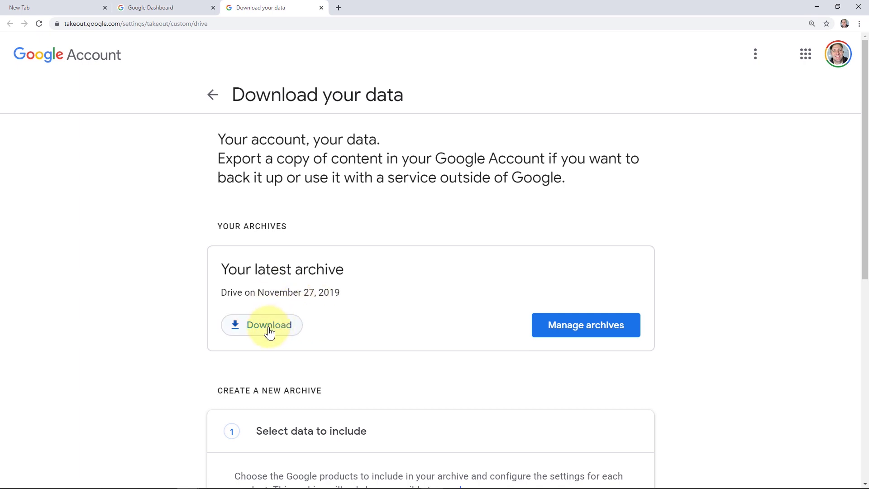
{"action": "left_click", "coordinate": [576, 331]}
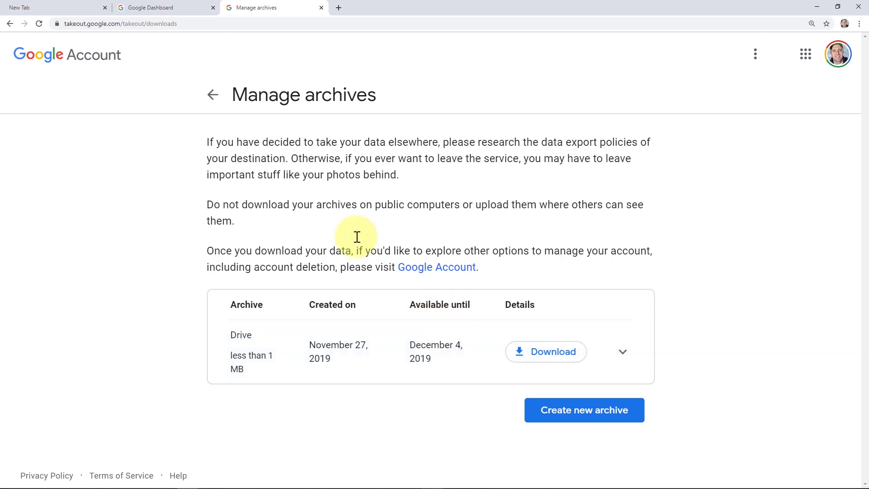
{"action": "left_click", "coordinate": [9, 23]}
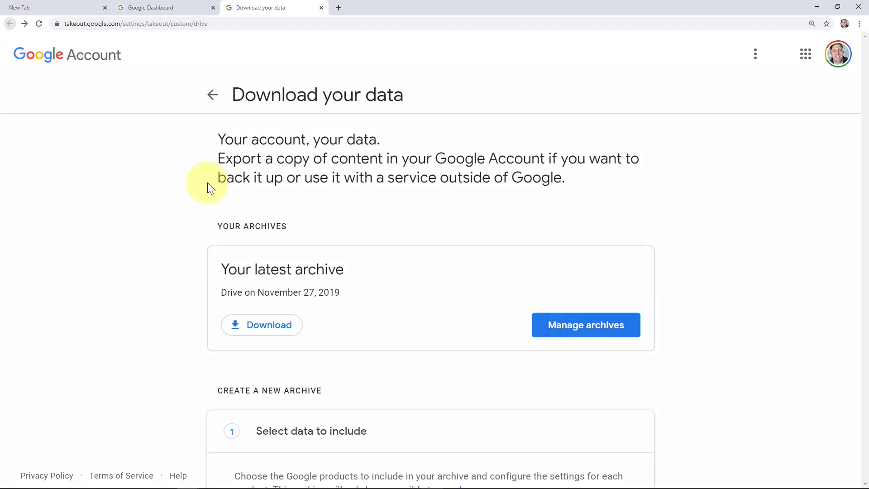
Step: Scroll to Select data to include and open Drive's Multiple formats export options
{"action": "scroll", "coordinate": [185, 261], "scroll_direction": "down", "scroll_amount": 3}
{"action": "scroll", "coordinate": [188, 268], "scroll_direction": "down", "scroll_amount": 2}
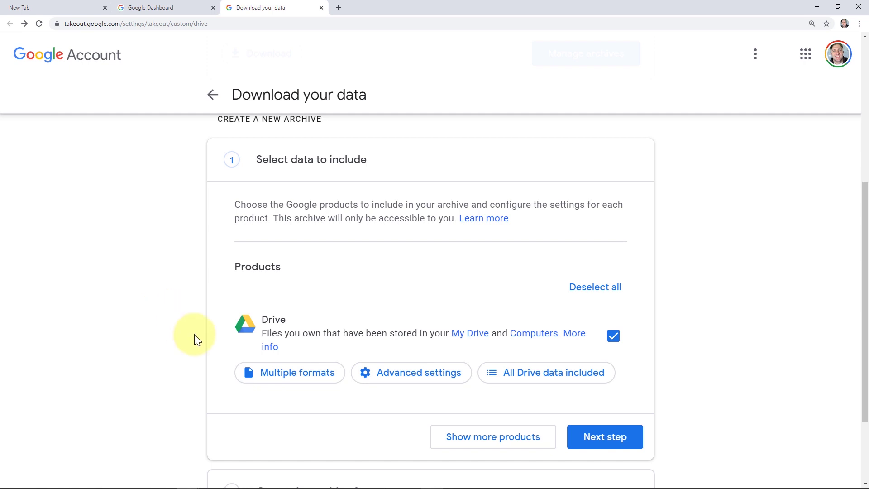
{"action": "left_click", "coordinate": [276, 380]}
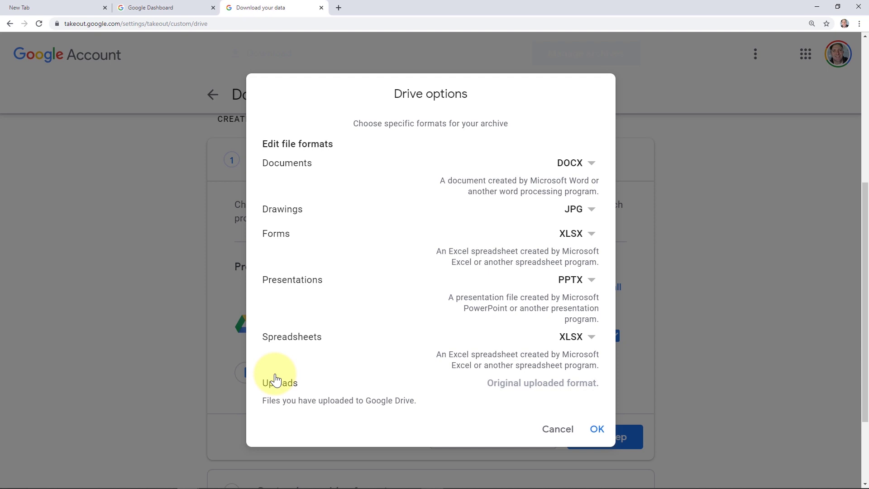
{"action": "left_click", "coordinate": [590, 167]}
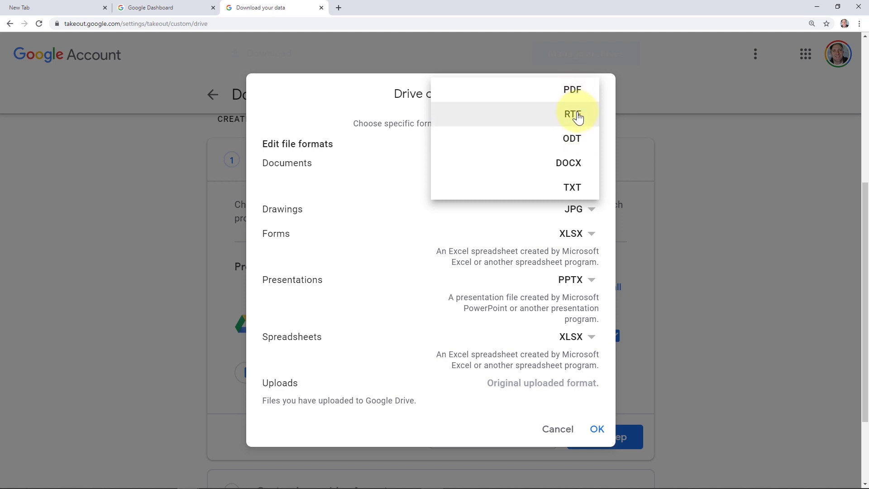
{"action": "left_click", "coordinate": [356, 164]}
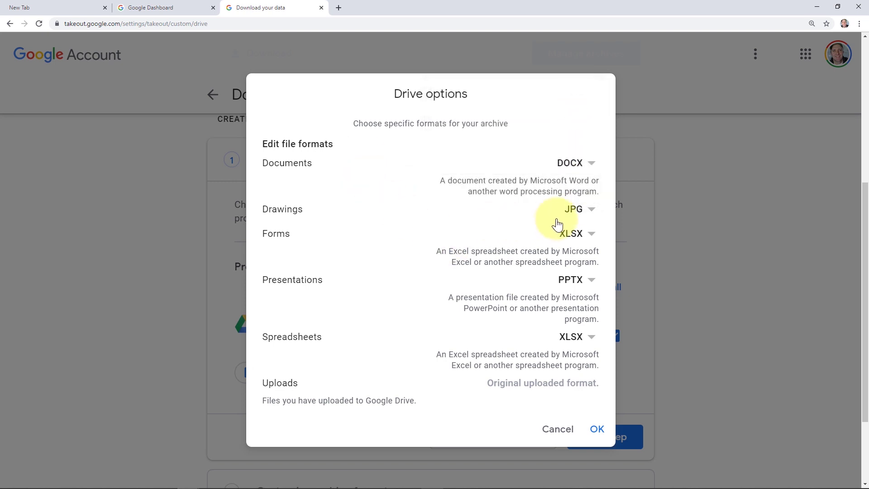
{"action": "left_click", "coordinate": [585, 215]}
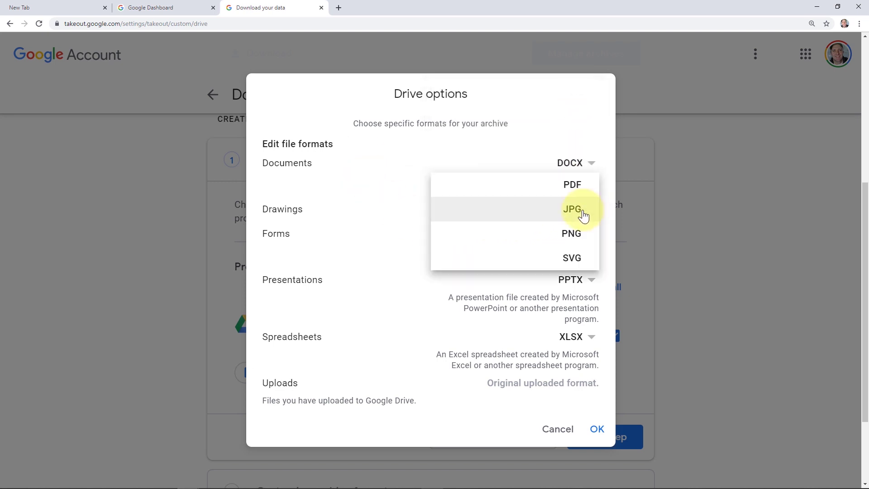
{"action": "left_click", "coordinate": [414, 220]}
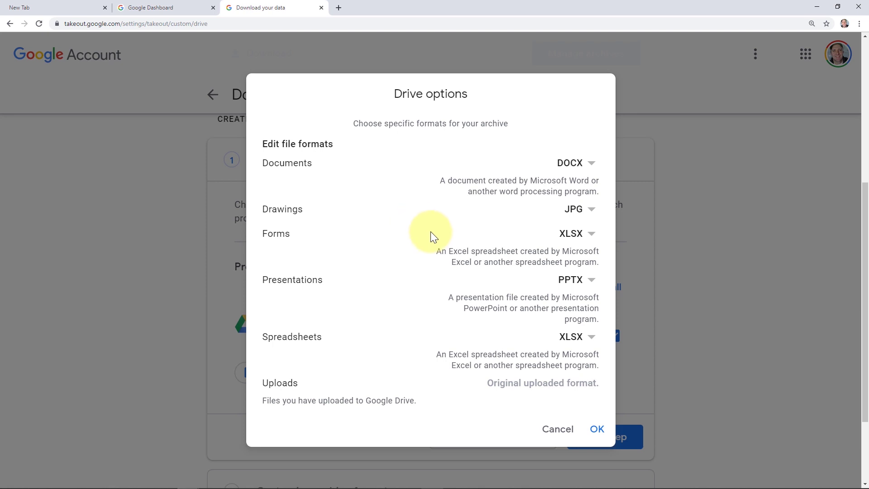
{"action": "left_click", "coordinate": [565, 428]}
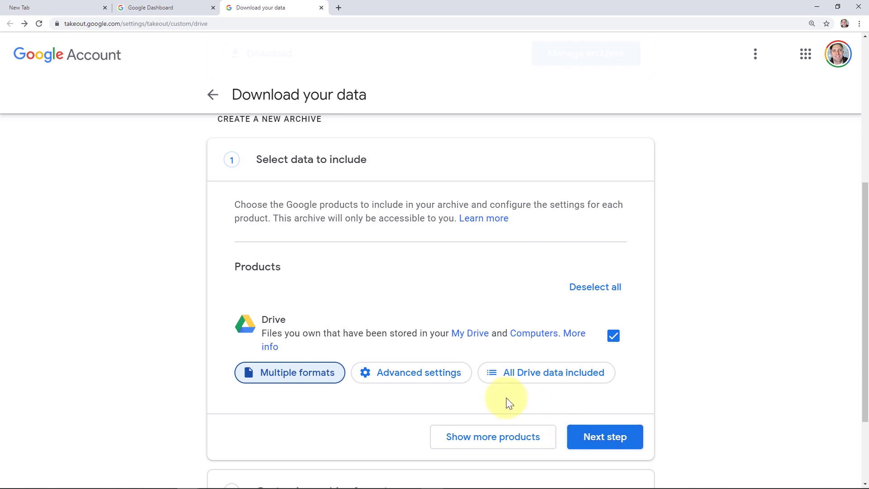
Step: Keep Drive historical versions excluded in Advanced settings, then open the All Drive data included folder list
{"action": "left_click", "coordinate": [433, 373]}
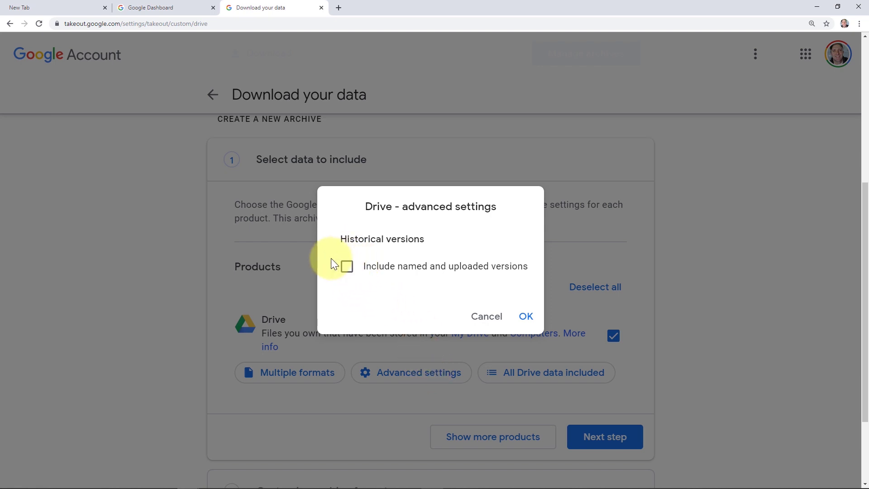
{"action": "left_click", "coordinate": [524, 316]}
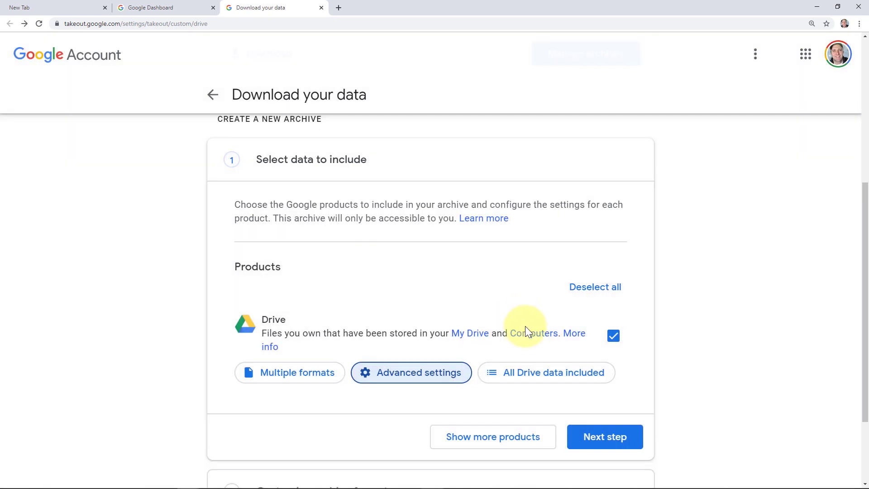
{"action": "left_click", "coordinate": [522, 379]}
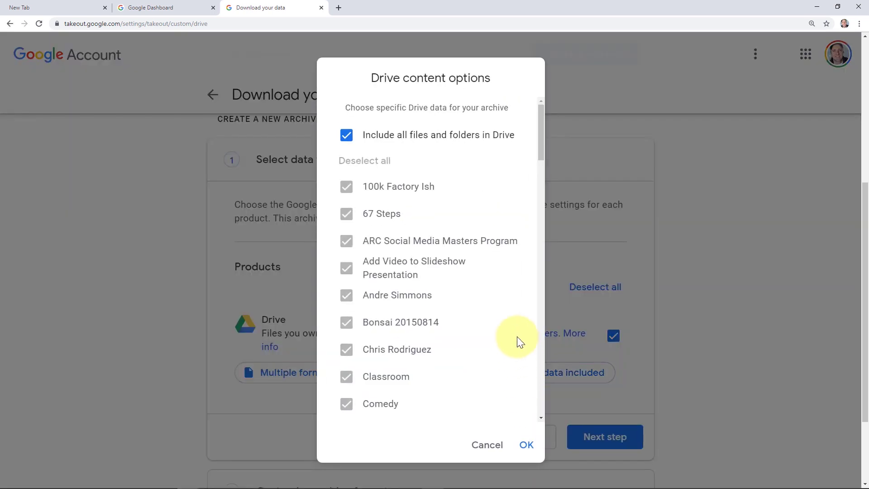
Step: Uncheck Include all files, deselect every folder, and include only the Comedy folder
{"action": "left_click_drag", "start_coordinate": [539, 133], "coordinate": [546, 202]}
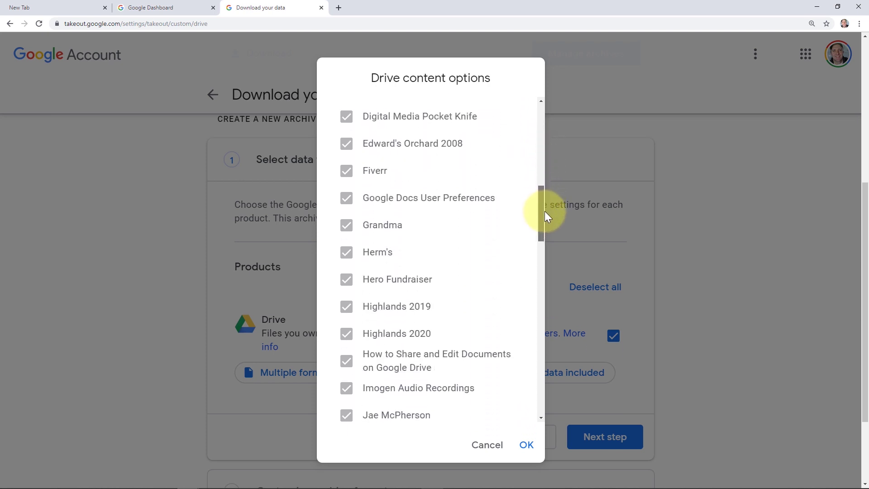
{"action": "left_click_drag", "start_coordinate": [544, 211], "coordinate": [533, 125]}
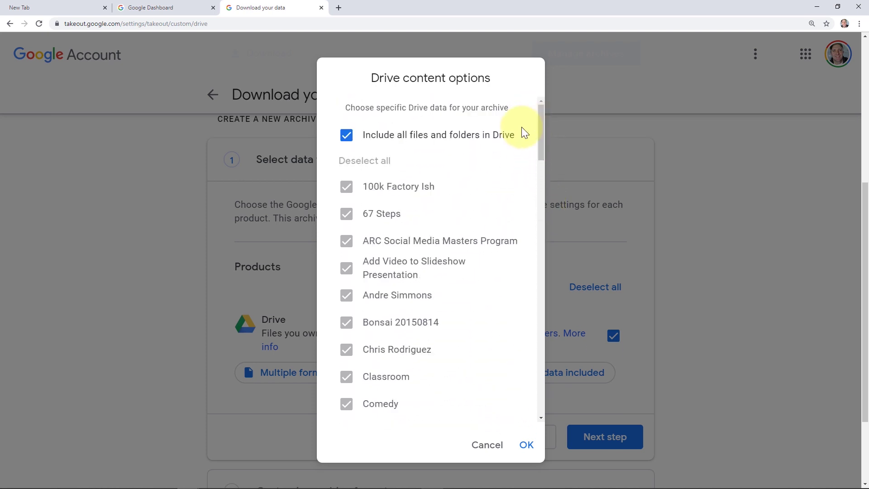
{"action": "left_click", "coordinate": [347, 142]}
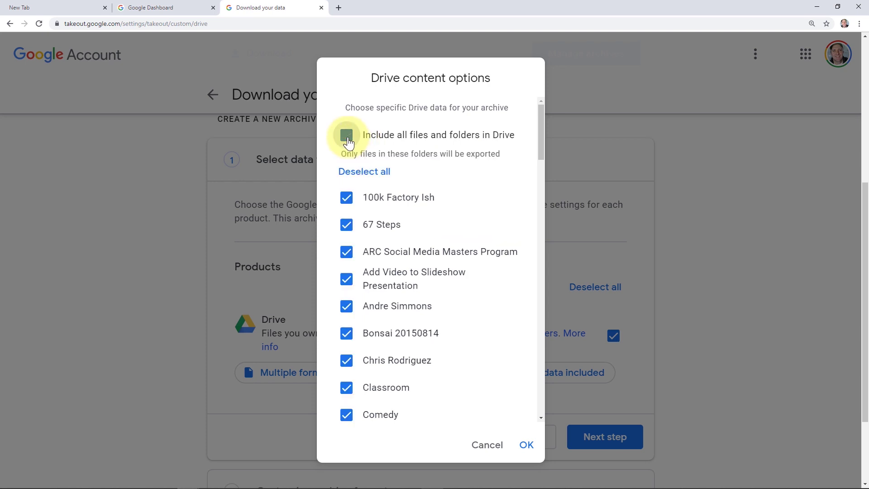
{"action": "left_click", "coordinate": [346, 198]}
{"action": "left_click", "coordinate": [346, 224]}
{"action": "left_click", "coordinate": [346, 250]}
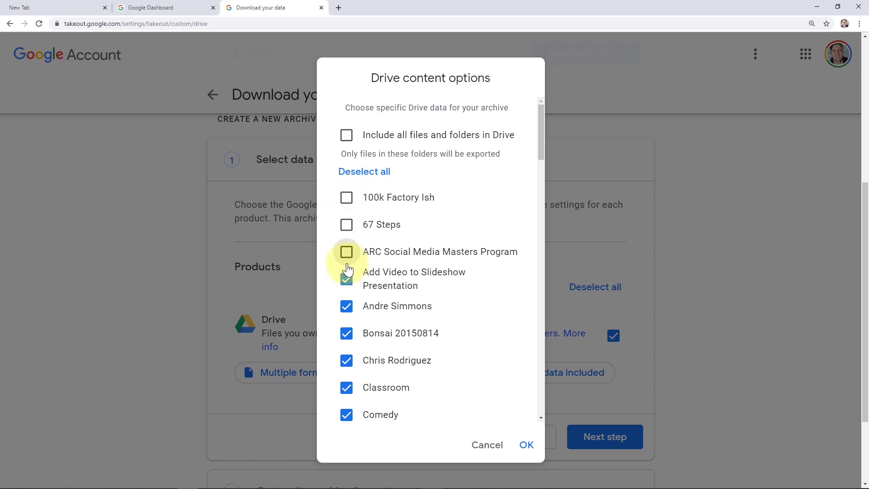
{"action": "left_click", "coordinate": [348, 280]}
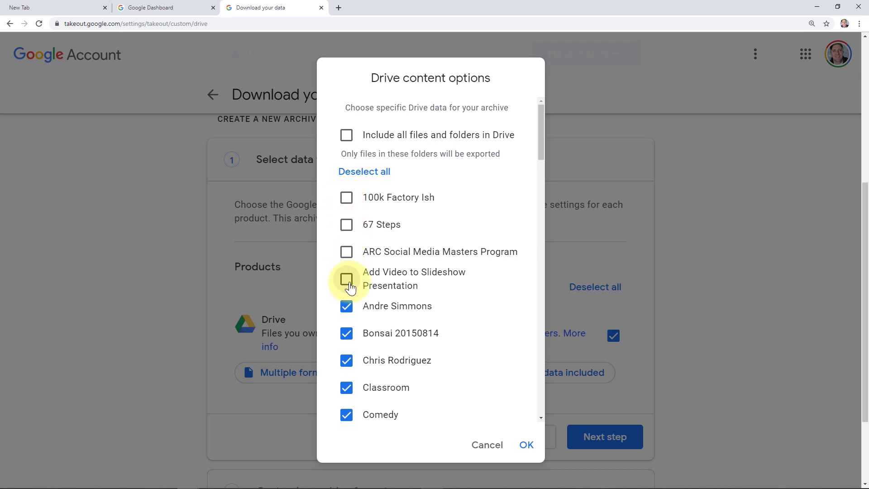
{"action": "left_click", "coordinate": [369, 172]}
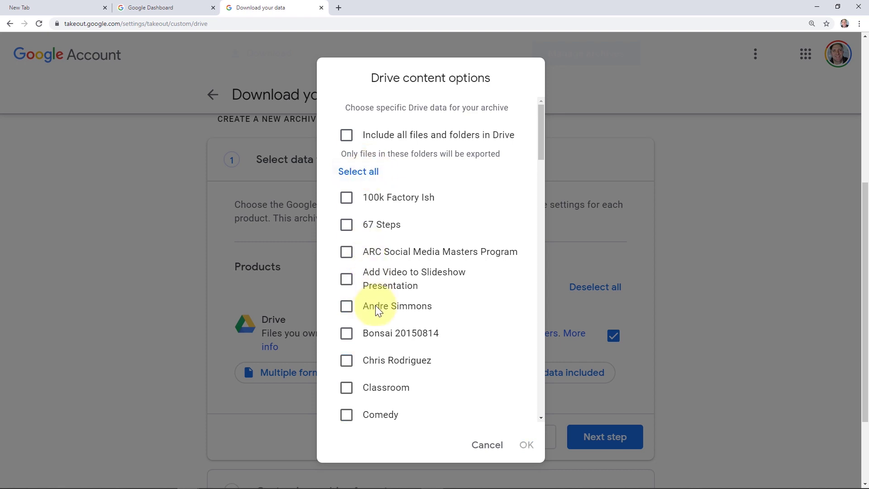
{"action": "left_click", "coordinate": [346, 415]}
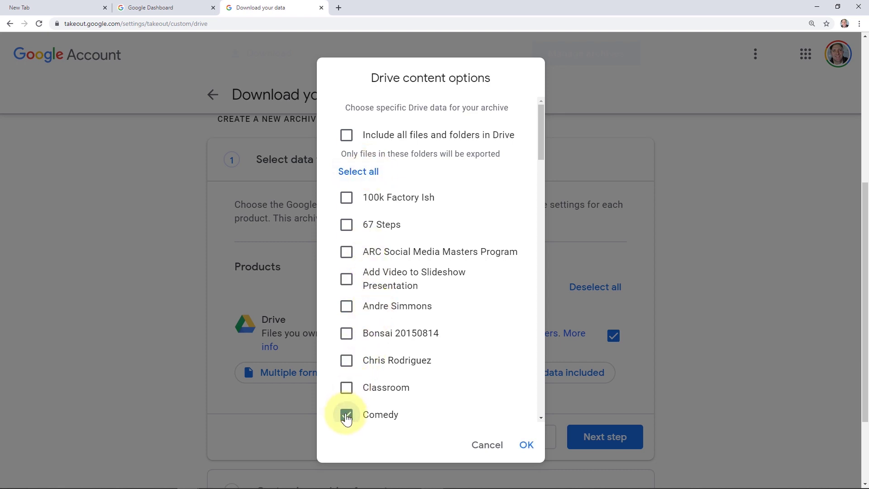
{"action": "left_click", "coordinate": [525, 446]}
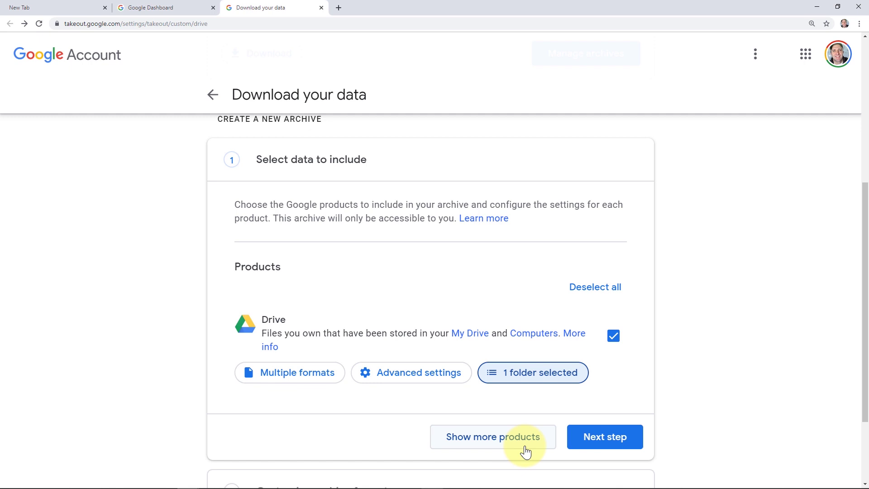
Step: Advance to Customize archive format with delivery kept as Send download link via email
{"action": "left_click", "coordinate": [589, 438]}
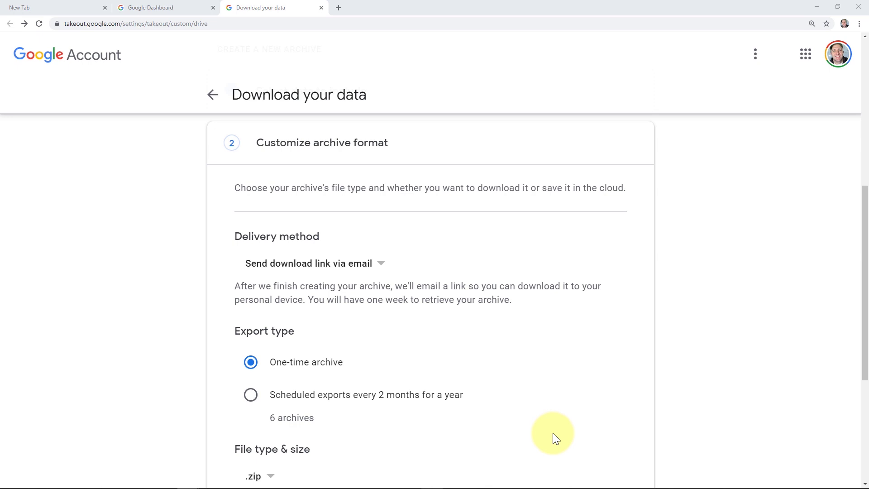
{"action": "left_click", "coordinate": [362, 264]}
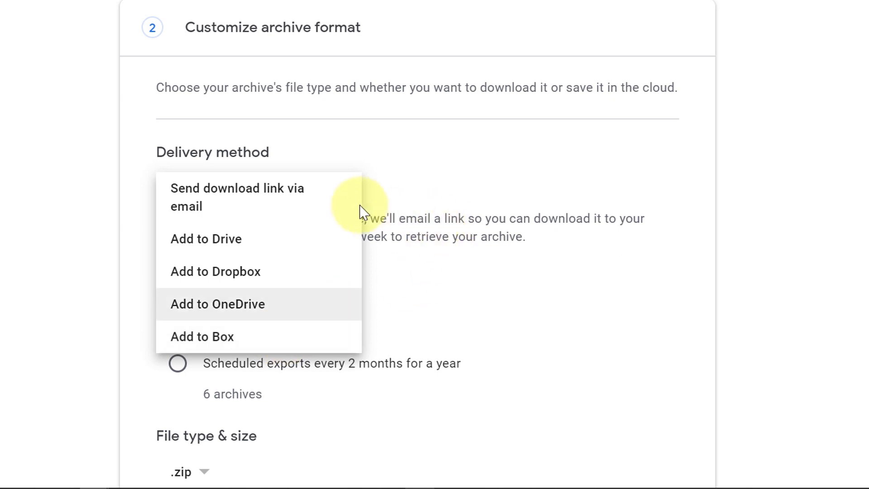
{"action": "left_click", "coordinate": [276, 206]}
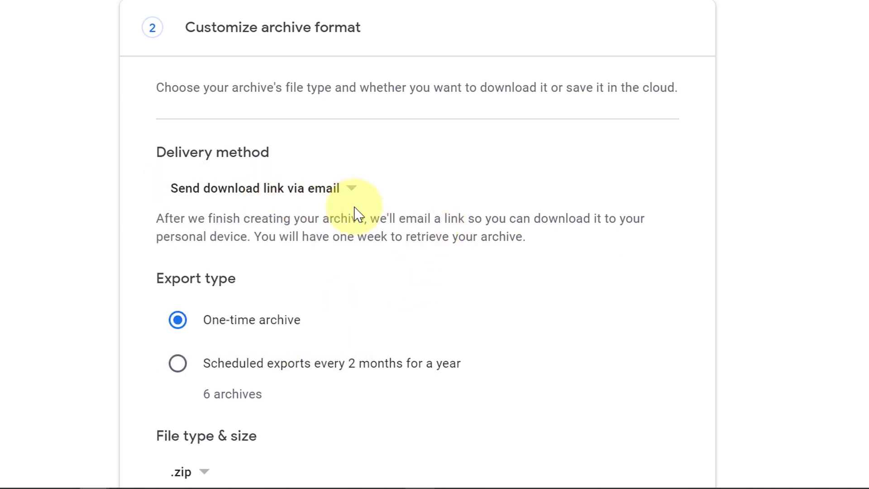
{"action": "scroll", "coordinate": [462, 224], "scroll_direction": "down", "scroll_amount": 1}
{"action": "scroll", "coordinate": [464, 225], "scroll_direction": "down", "scroll_amount": 1}
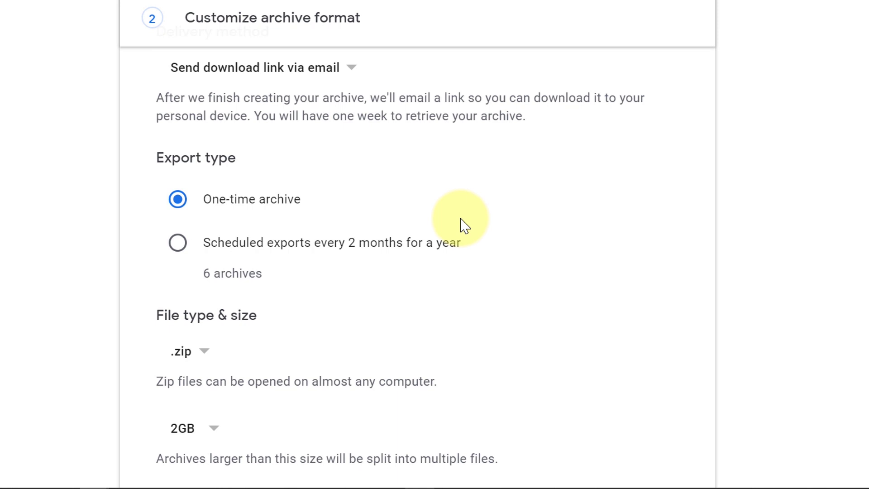
{"action": "left_click", "coordinate": [179, 247]}
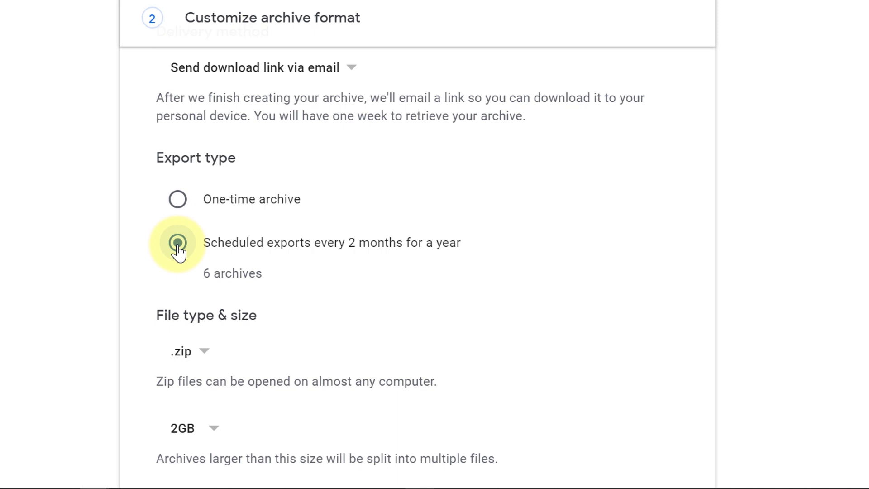
{"action": "left_click", "coordinate": [177, 200]}
{"action": "scroll", "coordinate": [547, 253], "scroll_direction": "down", "scroll_amount": 4}
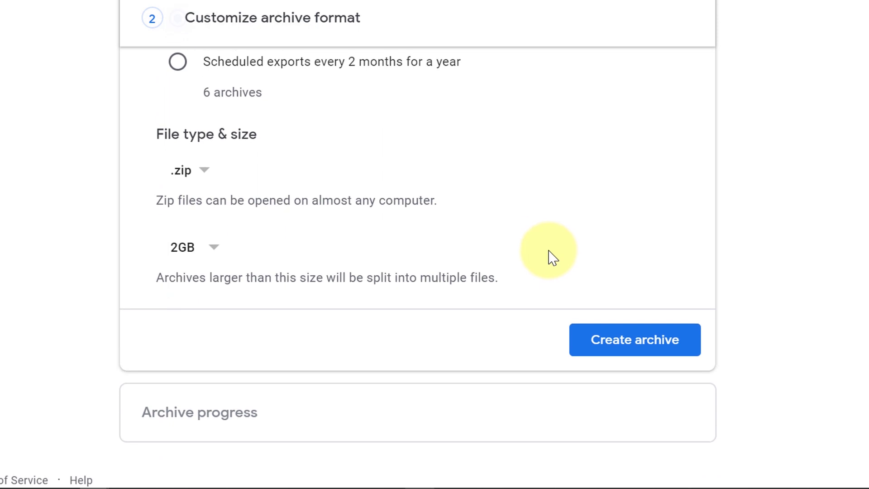
{"action": "left_click", "coordinate": [204, 175]}
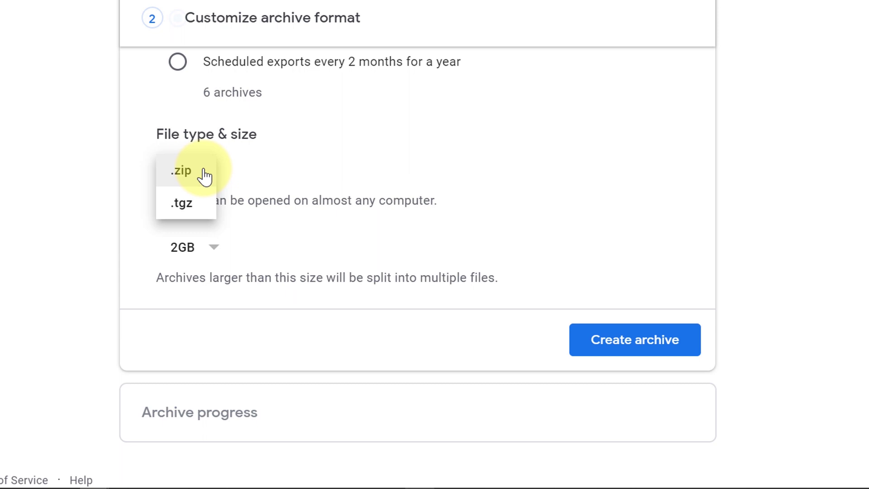
{"action": "left_click", "coordinate": [204, 176]}
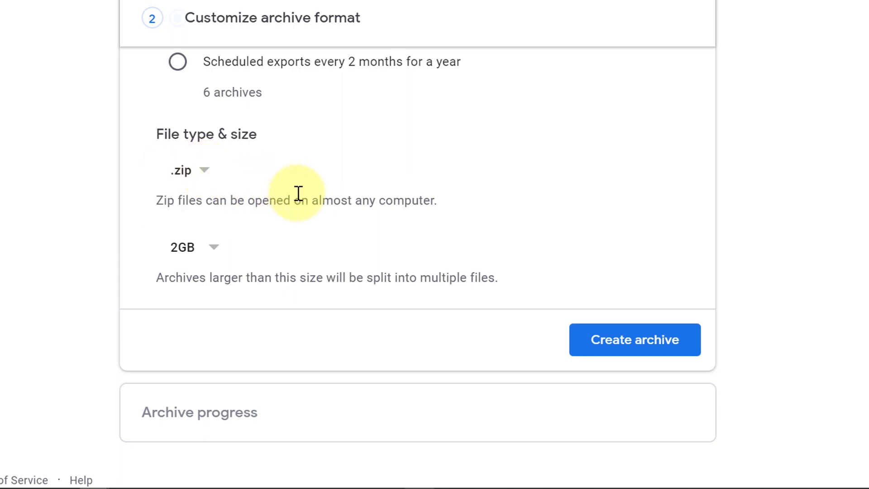
{"action": "left_click", "coordinate": [212, 248]}
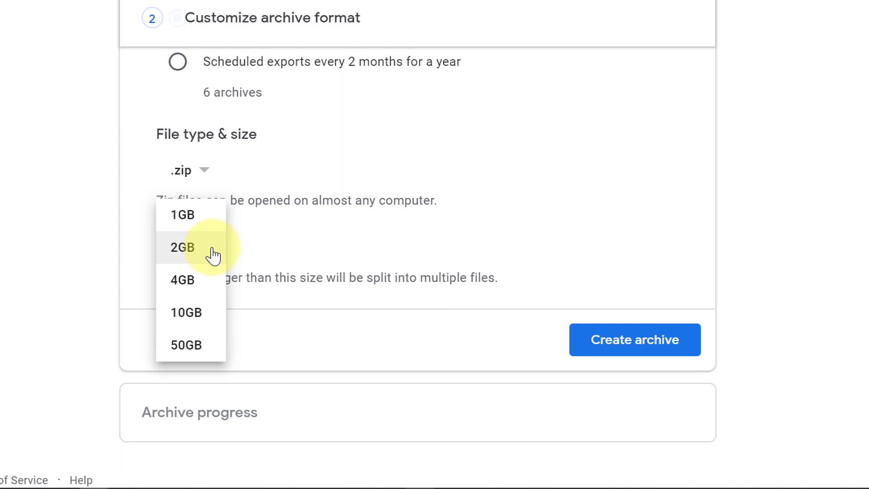
{"action": "left_click", "coordinate": [260, 281]}
{"action": "left_click_drag", "start_coordinate": [383, 278], "coordinate": [487, 271]}
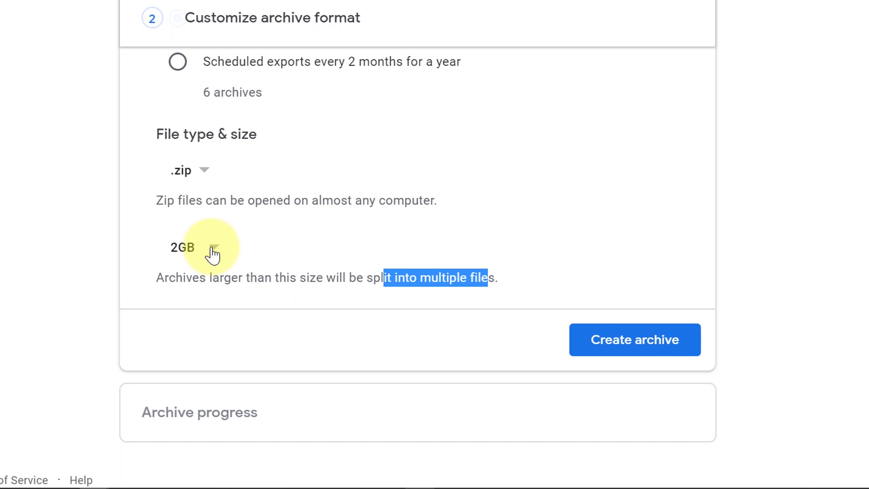
Step: Create the archive, then open the security alert for the request from the Gmail notification
{"action": "left_click", "coordinate": [638, 347]}
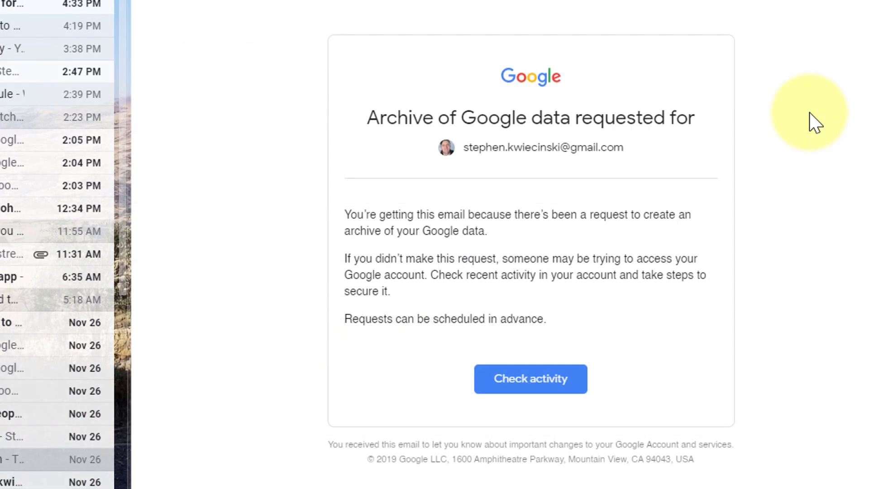
{"action": "left_click", "coordinate": [549, 379]}
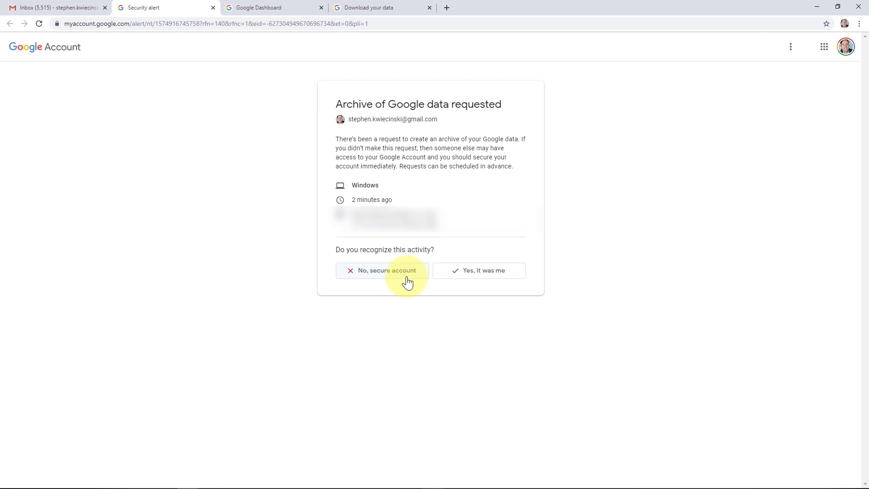
Step: Answer 'Yes, it was me' on the security alert, then close it and return to the archive page
{"action": "left_click", "coordinate": [479, 271]}
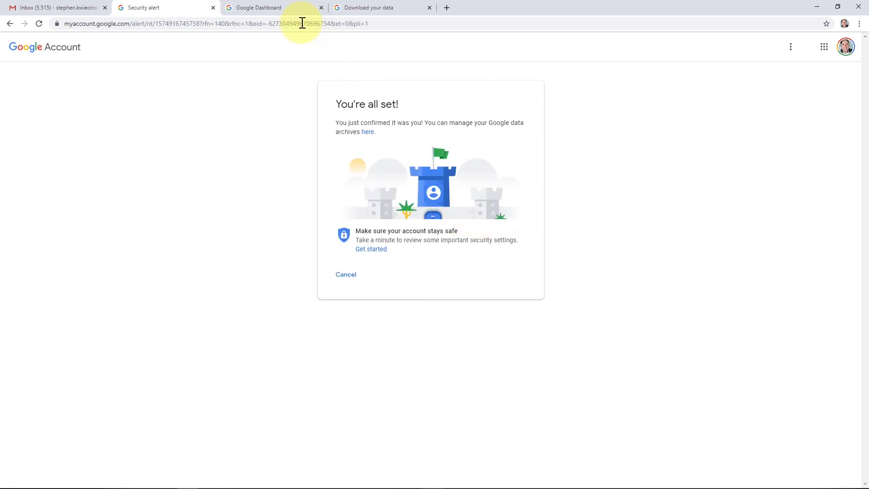
{"action": "left_click", "coordinate": [213, 8]}
{"action": "left_click", "coordinate": [240, 9]}
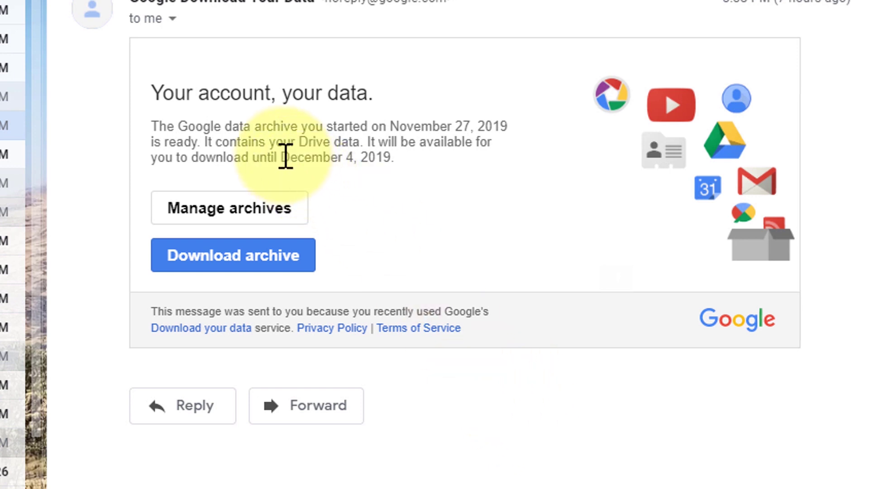
Step: Highlight the archive's December 4, 2019 availability date in the Gmail email, then deselect it
{"action": "left_click_drag", "start_coordinate": [284, 158], "coordinate": [394, 157]}
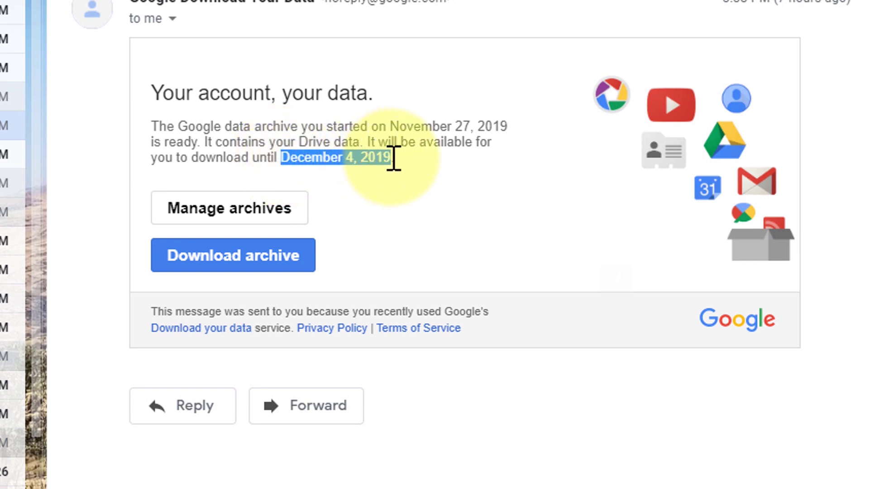
{"action": "left_click", "coordinate": [394, 159]}
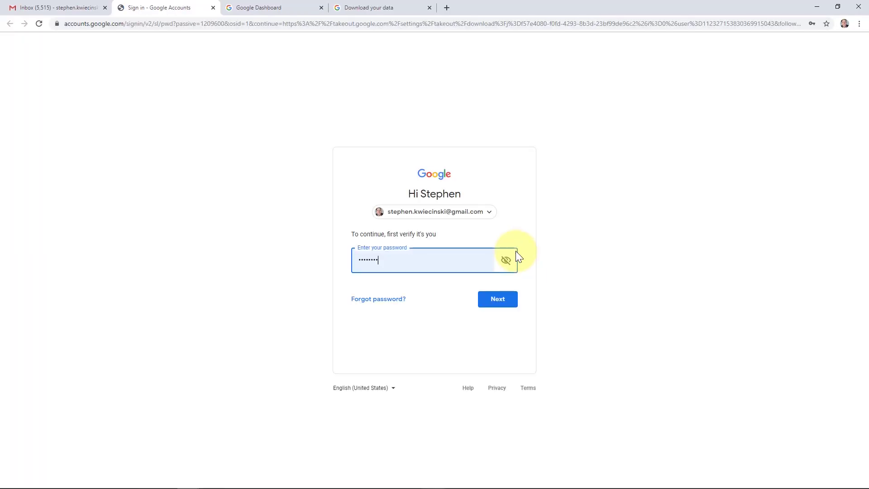
Step: Submit the account password to start downloading the takeout-20191127 .zip archive
{"action": "left_click", "coordinate": [512, 302]}
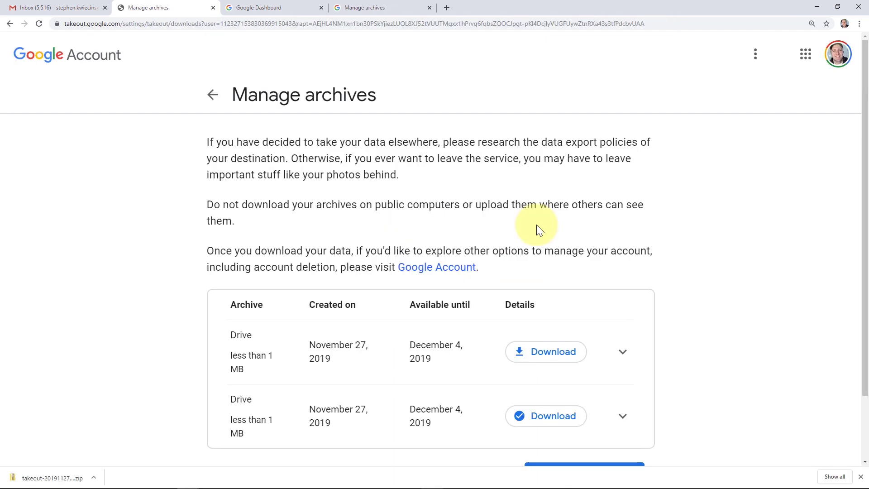